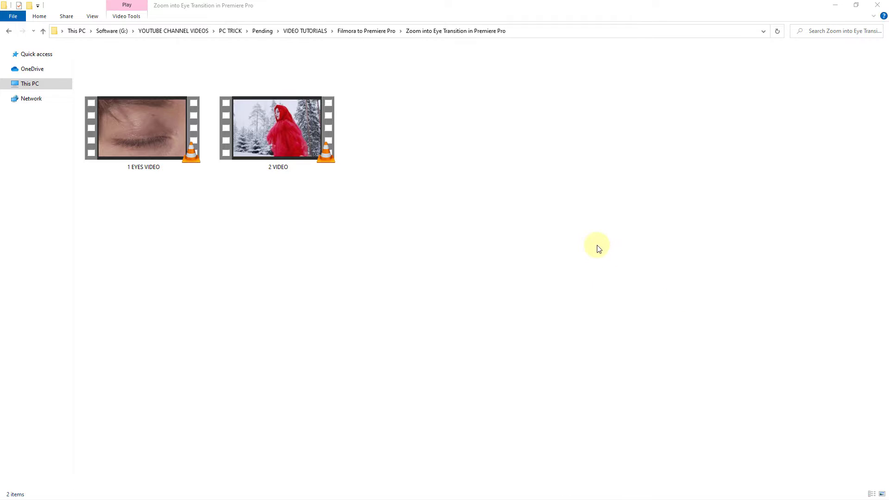
Preview 1 EYES VIDEO in full screen in the media player, then quit the player.
{"action": "left_click", "coordinate": [124, 129]}
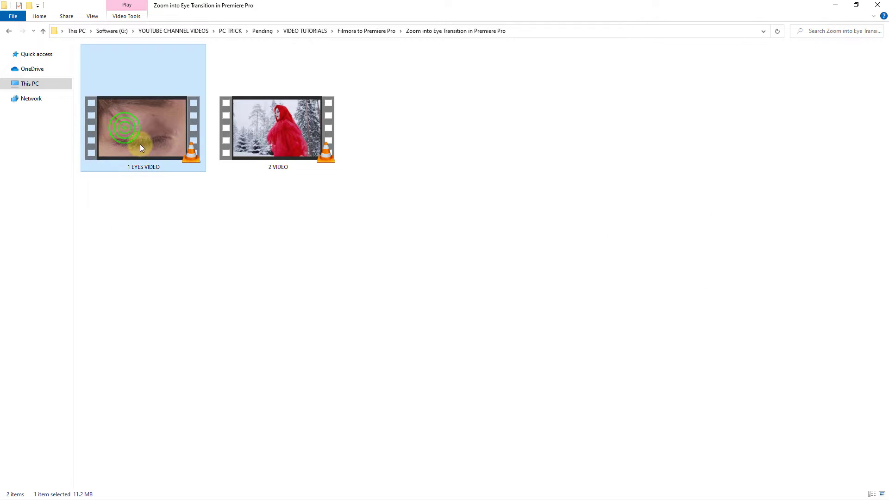
{"action": "double_click", "coordinate": [140, 145]}
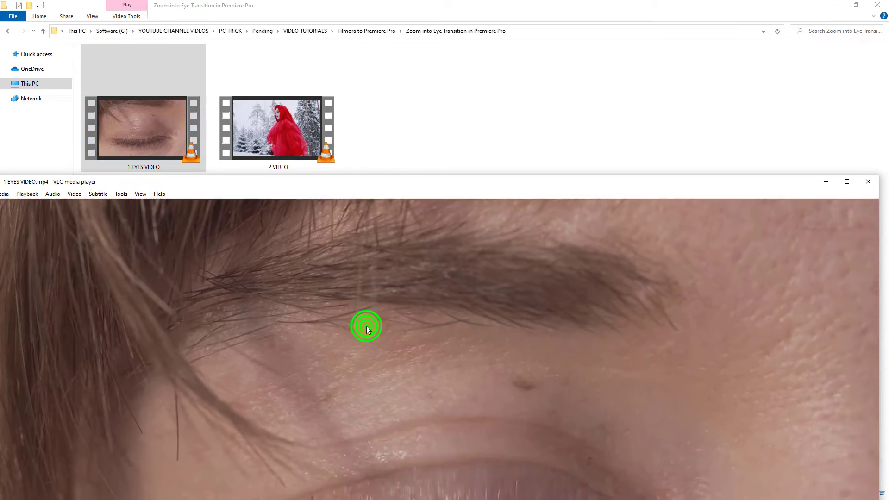
{"action": "double_click", "coordinate": [366, 326]}
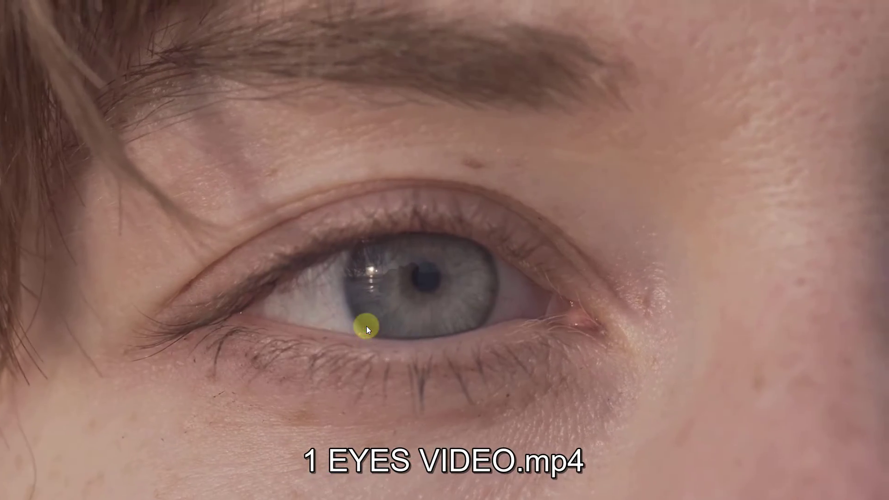
{"action": "right_click", "coordinate": [365, 326]}
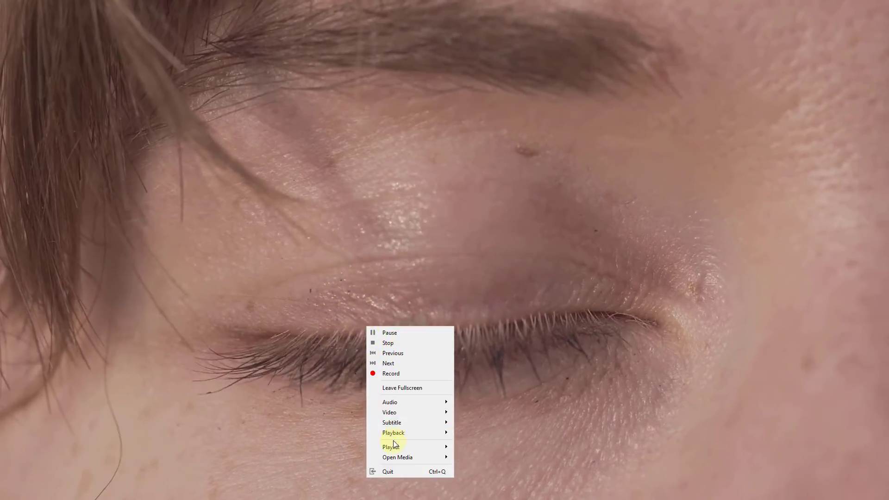
{"action": "left_click", "coordinate": [393, 473]}
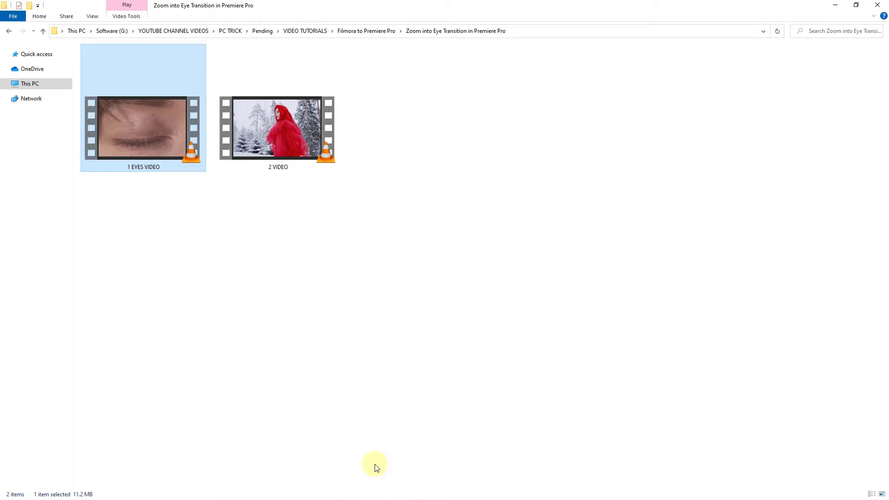
Preview 2 VIDEO in full screen in the media player, then quit the player.
{"action": "left_click", "coordinate": [269, 145]}
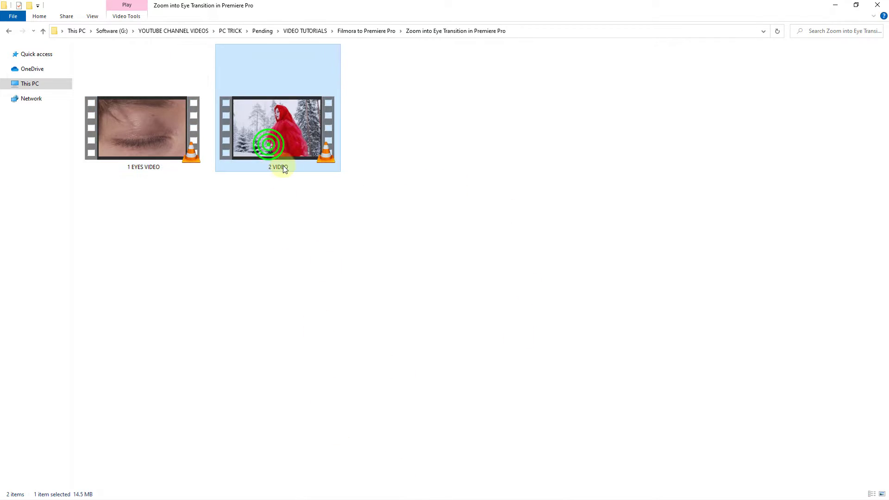
{"action": "double_click", "coordinate": [277, 137]}
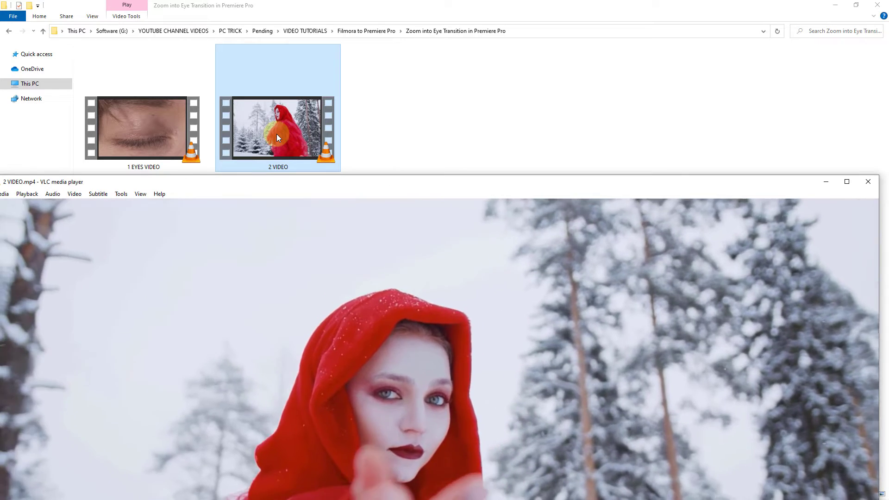
{"action": "double_click", "coordinate": [321, 351]}
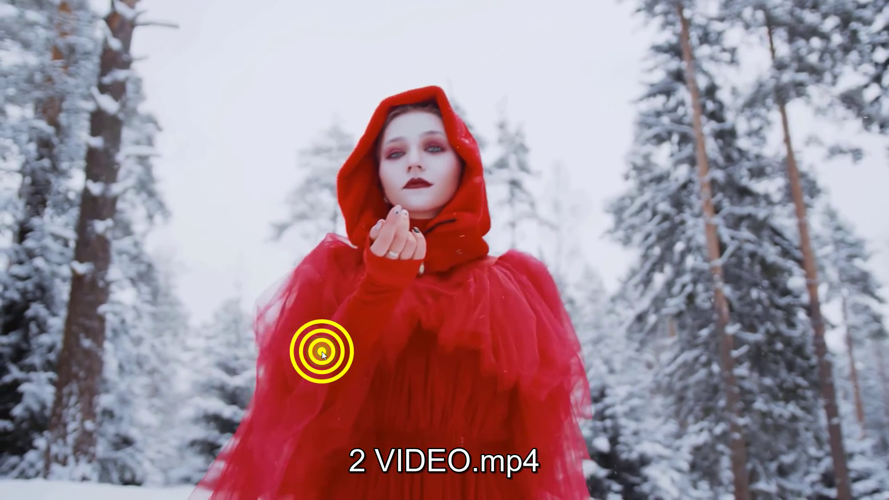
{"action": "right_click", "coordinate": [321, 352]}
{"action": "left_click", "coordinate": [336, 346]}
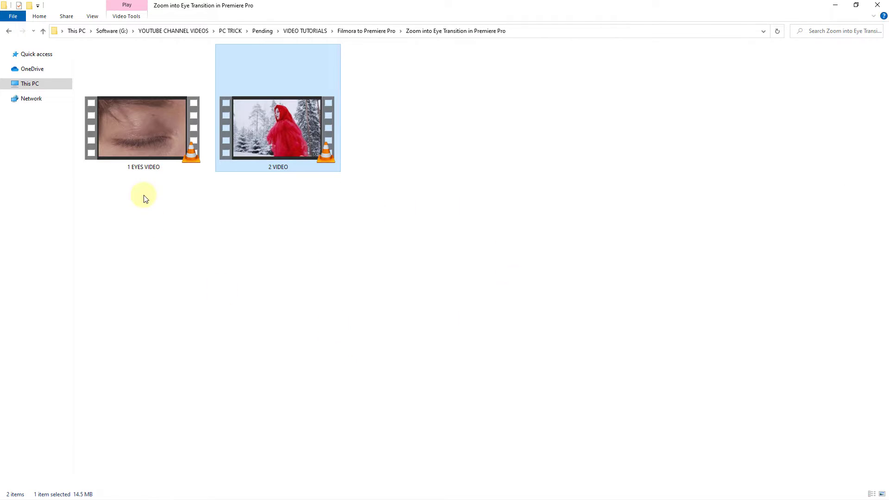
Place 1 EYES VIDEO at the sequence start and 2 VIDEO on the track below, starting slightly later.
{"action": "left_click", "coordinate": [128, 138]}
{"action": "left_click_drag", "start_coordinate": [140, 135], "coordinate": [228, 445]}
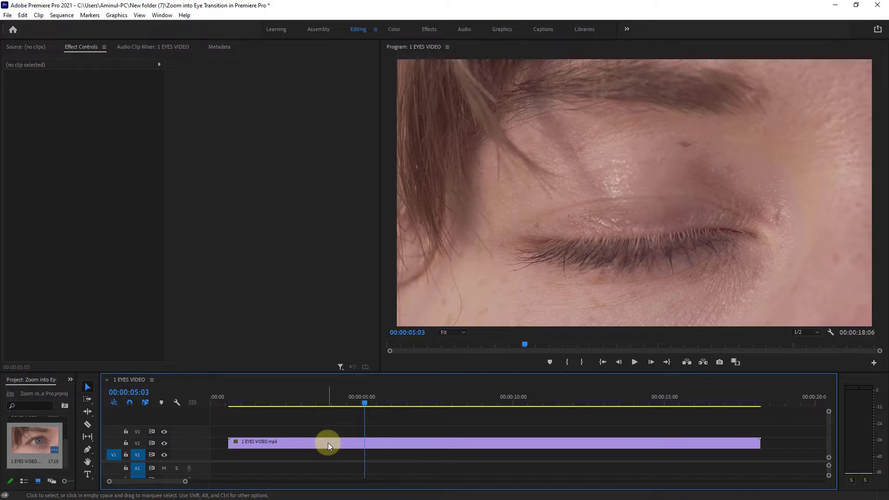
{"action": "left_click", "coordinate": [327, 442]}
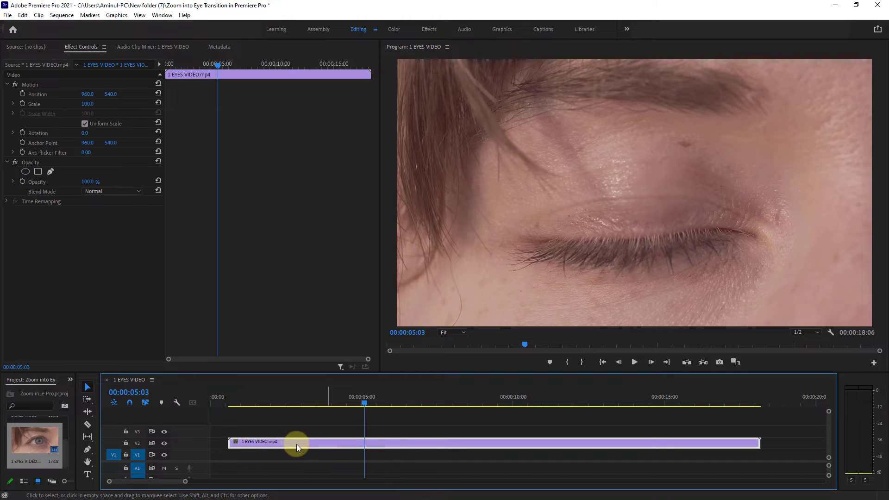
{"action": "left_click_drag", "start_coordinate": [297, 444], "coordinate": [264, 444]}
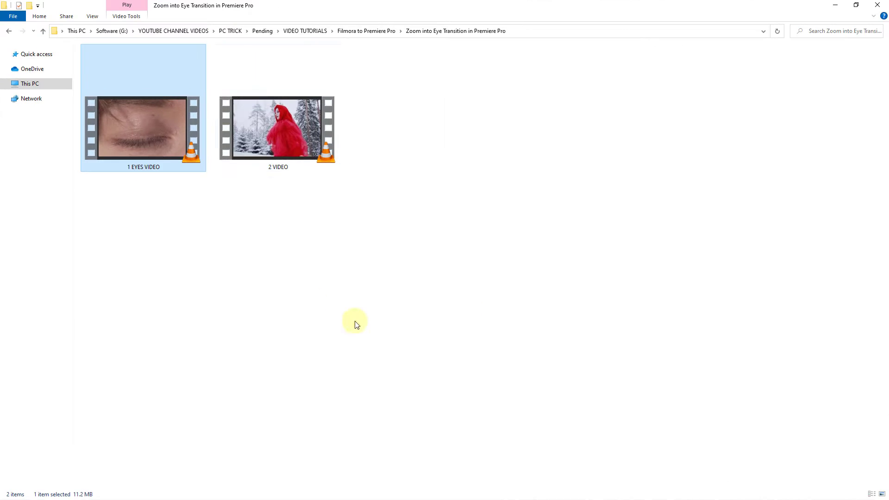
{"action": "left_click", "coordinate": [282, 137]}
{"action": "left_click_drag", "start_coordinate": [282, 138], "coordinate": [255, 454]}
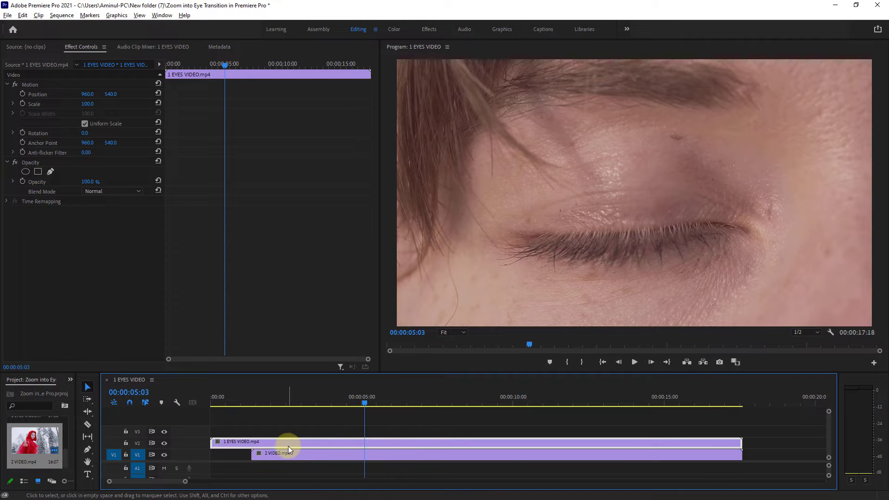
Add a frame hold to the eye clip at 00:00:08:13, where the eye is open.
{"action": "left_click", "coordinate": [331, 442]}
{"action": "left_click_drag", "start_coordinate": [364, 403], "coordinate": [467, 390]}
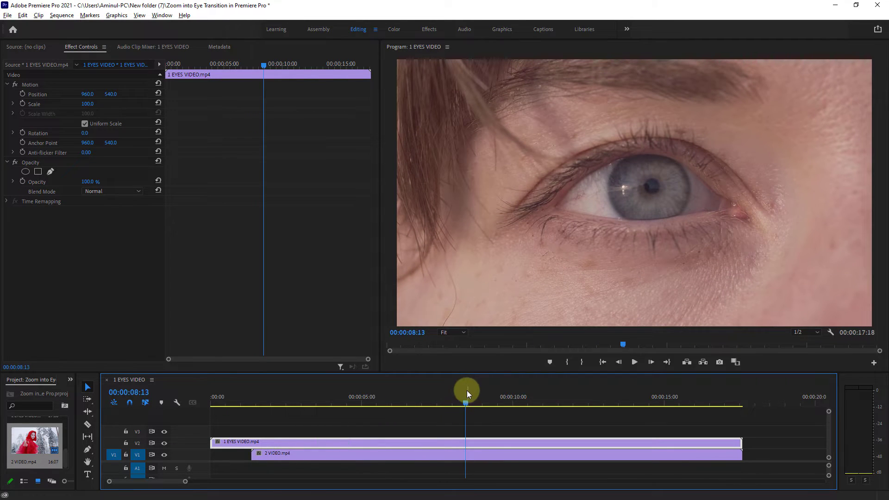
{"action": "right_click", "coordinate": [466, 443]}
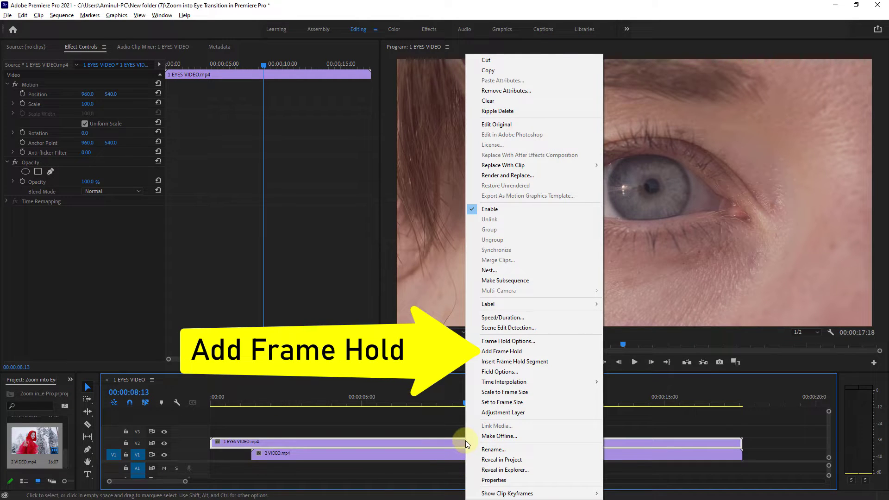
{"action": "left_click", "coordinate": [510, 352]}
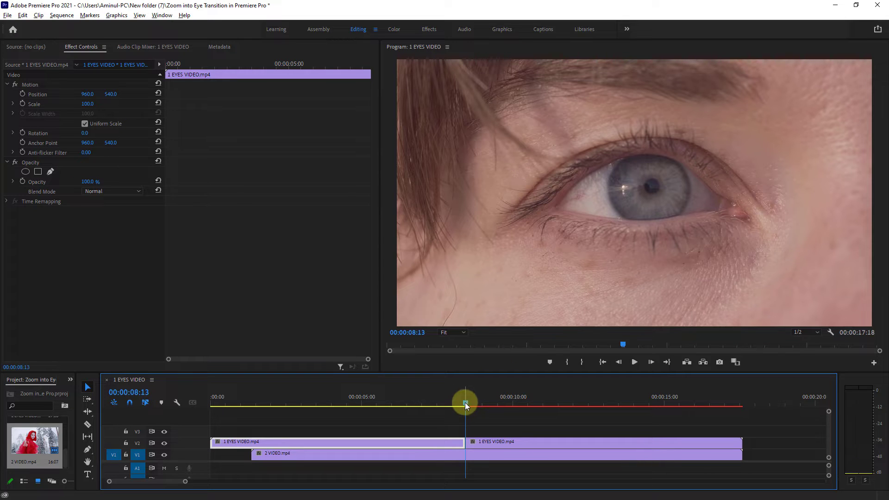
Select the held eye segment and add a Scale keyframe of 100 at its start, 00:00:08:13.
{"action": "left_click_drag", "start_coordinate": [465, 402], "coordinate": [474, 401]}
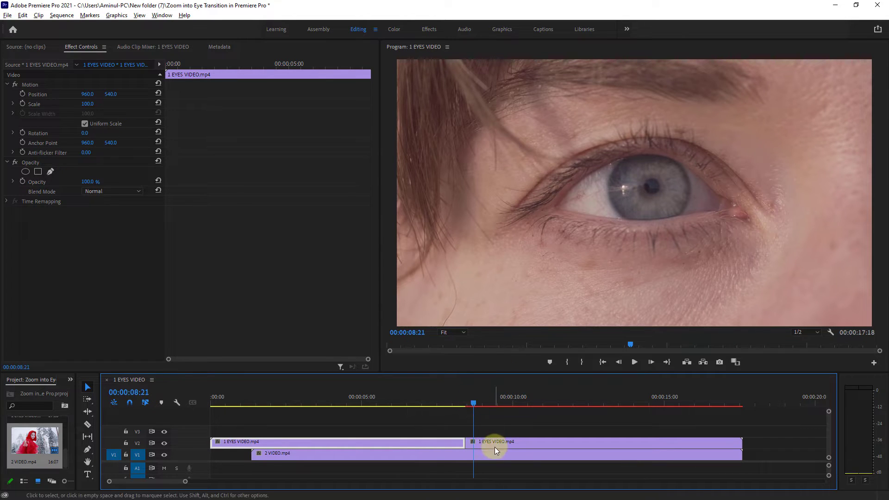
{"action": "left_click", "coordinate": [496, 440]}
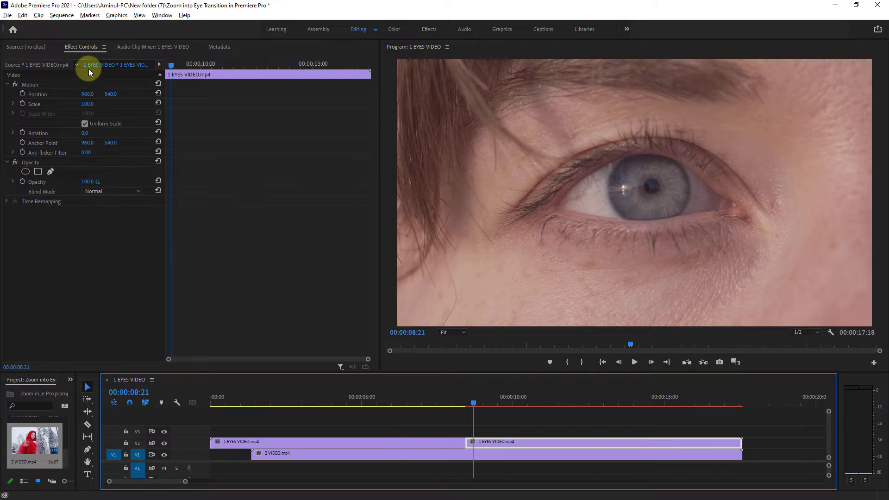
{"action": "left_click", "coordinate": [29, 84]}
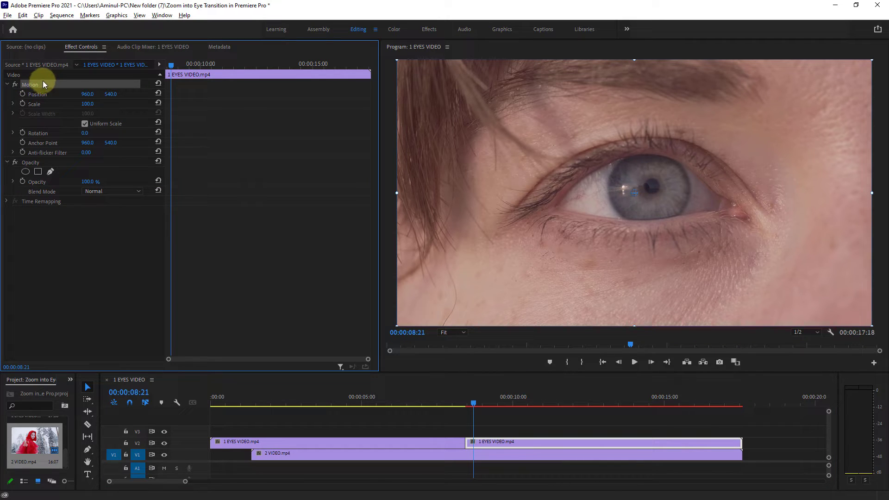
{"action": "left_click_drag", "start_coordinate": [170, 67], "coordinate": [164, 65]}
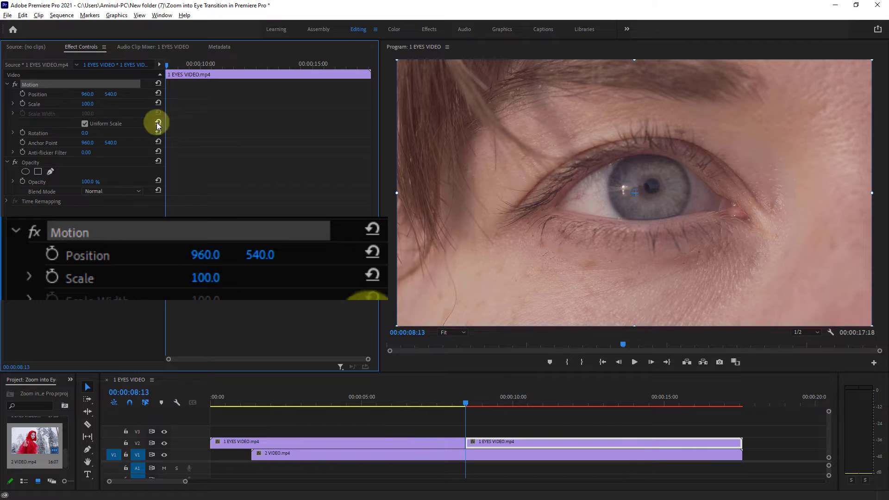
{"action": "left_click", "coordinate": [33, 104]}
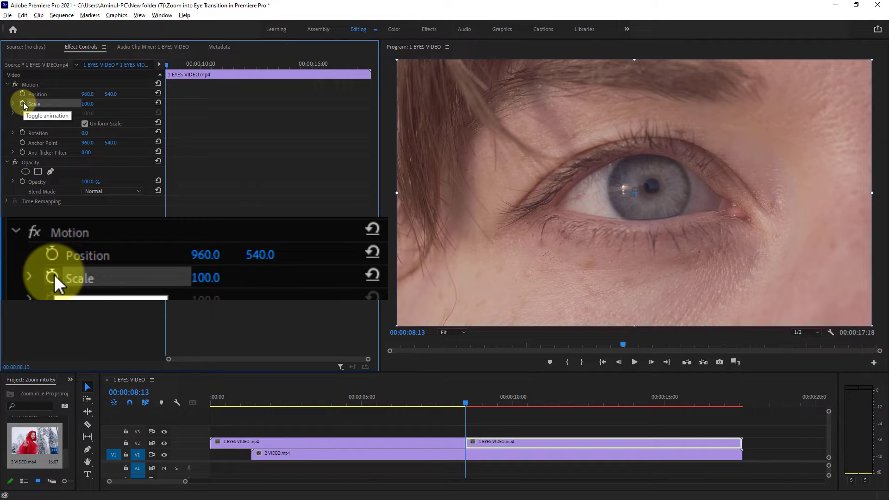
{"action": "left_click", "coordinate": [23, 104]}
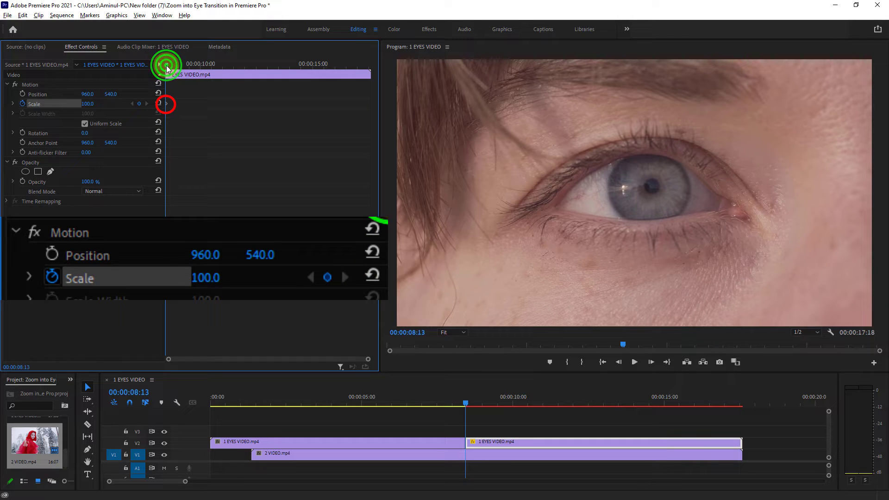
Set a Scale keyframe of 441 at 00:00:09:13 to zoom into the eye.
{"action": "left_click_drag", "start_coordinate": [166, 65], "coordinate": [189, 64]}
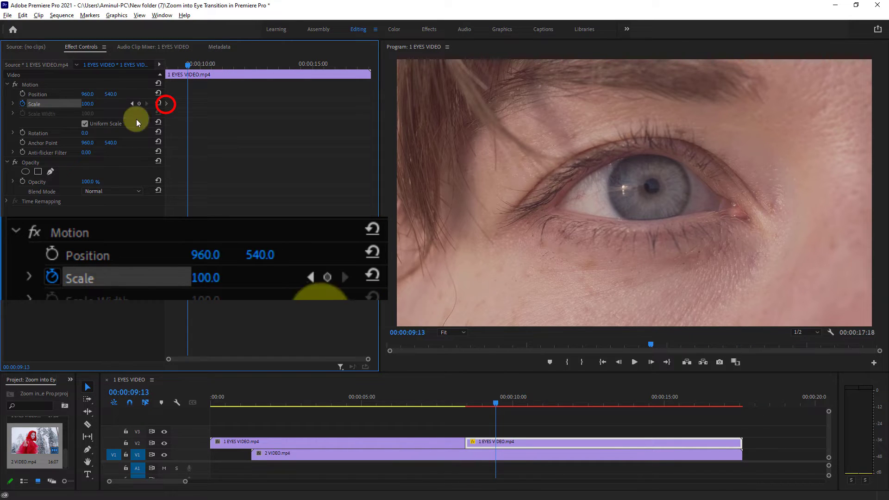
{"action": "left_click_drag", "start_coordinate": [86, 105], "coordinate": [207, 111]}
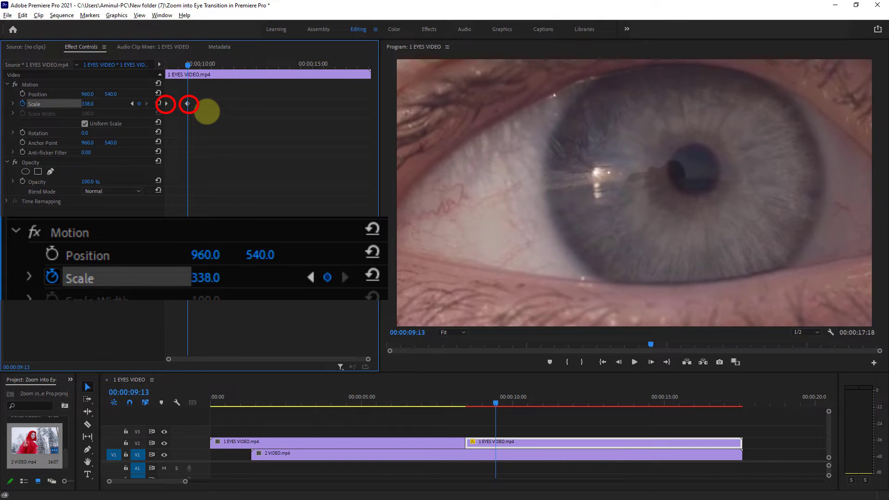
{"action": "left_click_drag", "start_coordinate": [95, 103], "coordinate": [143, 103]}
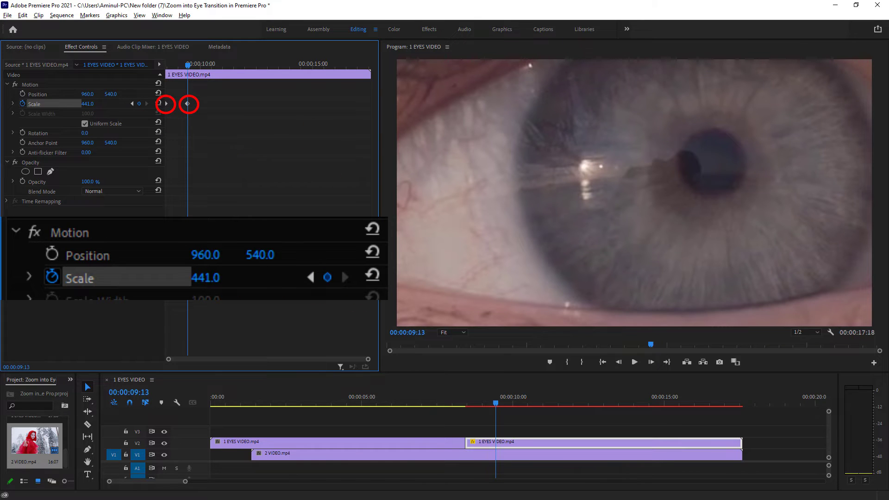
Animate the held segment's Rotation from 0° at 00:00:08:26 to 204° at 00:00:09:26.
{"action": "left_click_drag", "start_coordinate": [368, 360], "coordinate": [299, 357]}
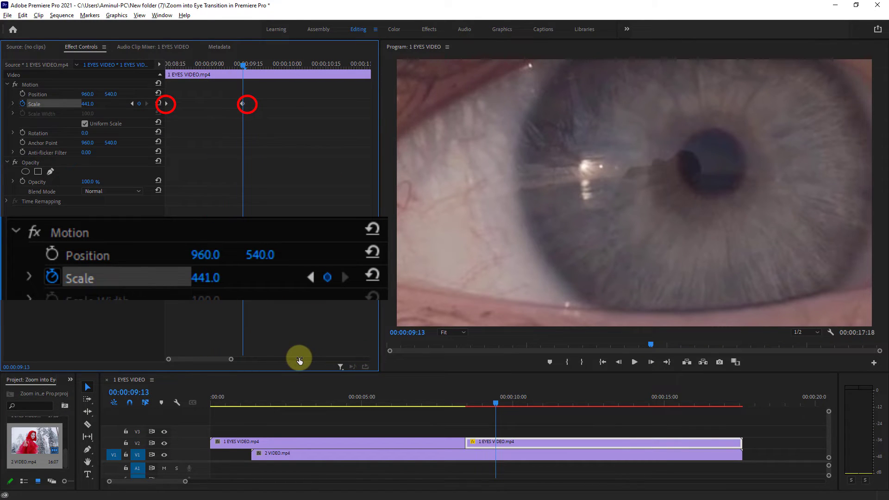
{"action": "left_click_drag", "start_coordinate": [231, 359], "coordinate": [227, 359]}
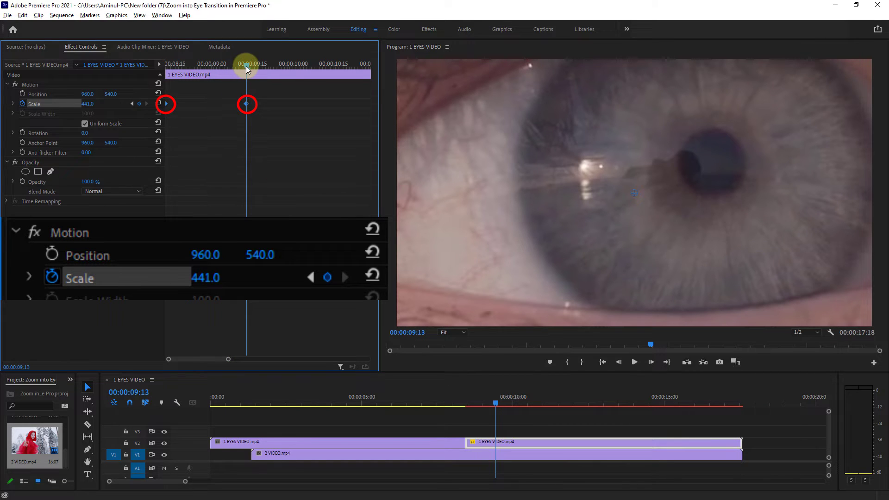
{"action": "left_click_drag", "start_coordinate": [245, 66], "coordinate": [201, 70]}
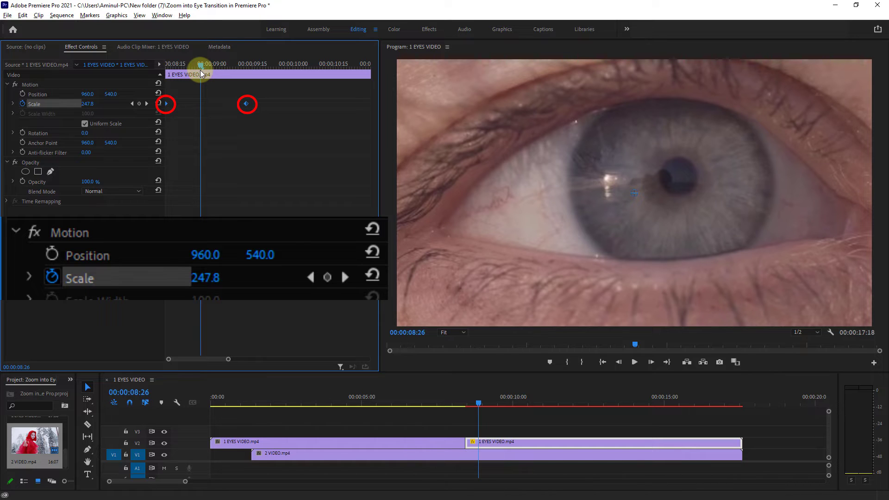
{"action": "left_click", "coordinate": [40, 135]}
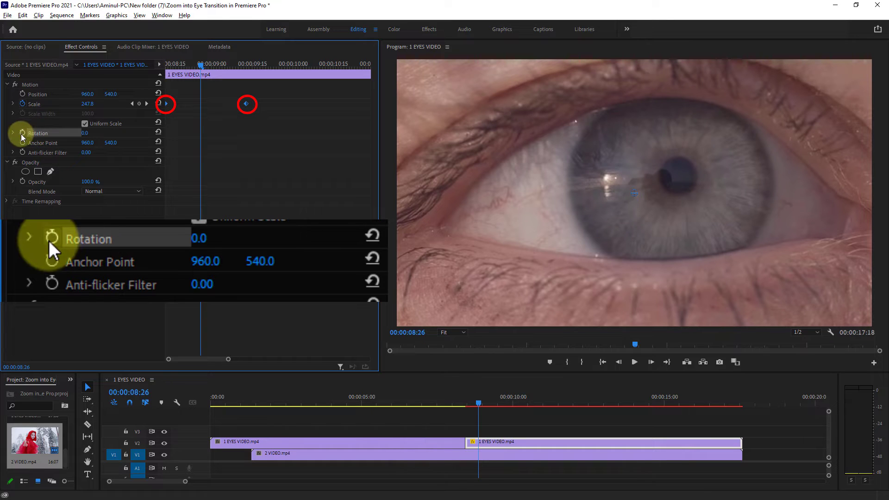
{"action": "left_click", "coordinate": [23, 133]}
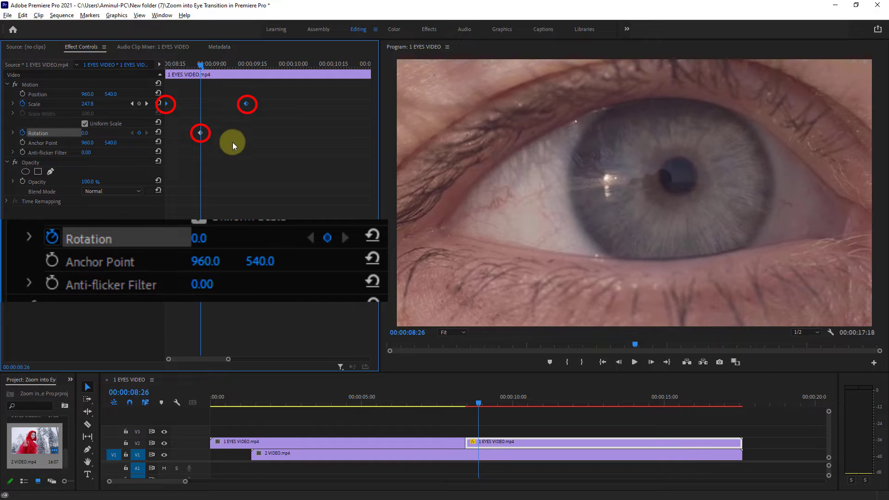
{"action": "left_click_drag", "start_coordinate": [200, 67], "coordinate": [282, 70]}
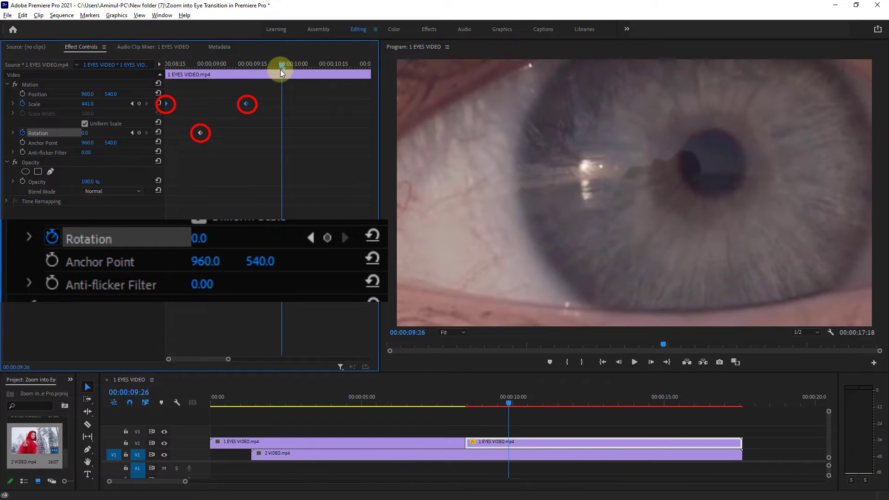
{"action": "left_click", "coordinate": [85, 133]}
{"action": "left_click_drag", "start_coordinate": [85, 133], "coordinate": [210, 165]}
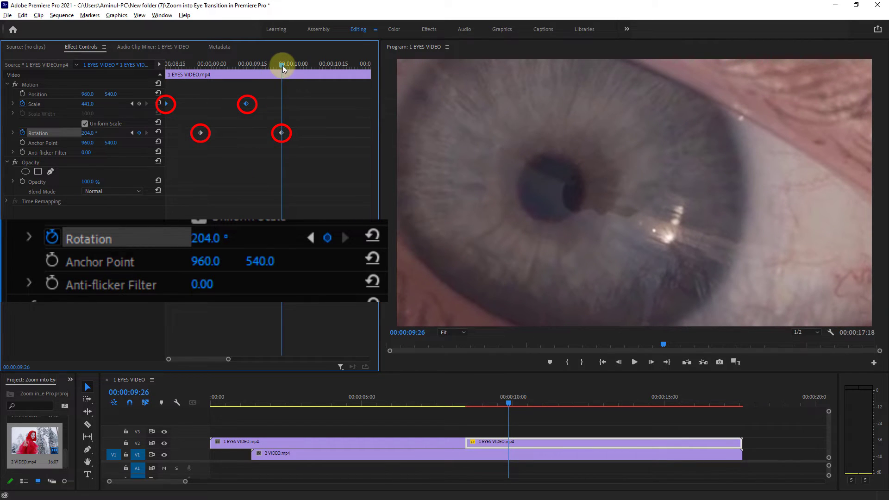
Return to 00:00:08:13 and add an inverted ellipse mask to the held eye segment's Opacity.
{"action": "left_click_drag", "start_coordinate": [283, 65], "coordinate": [161, 68]}
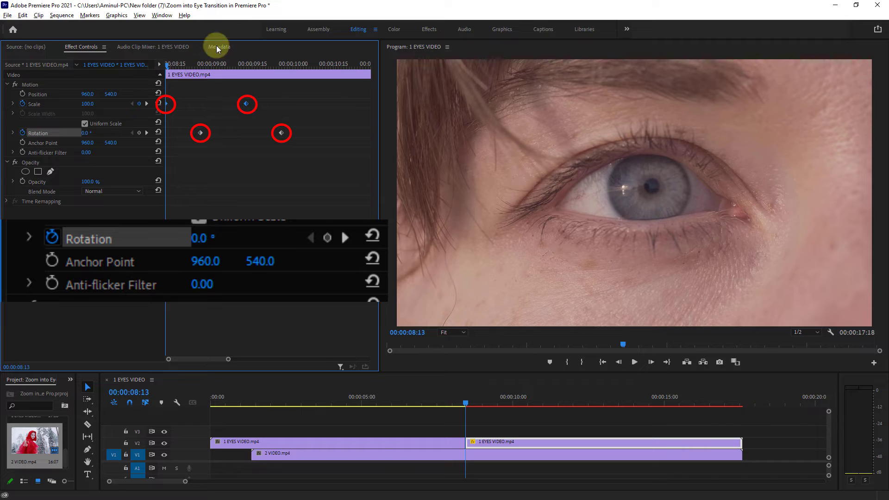
{"action": "left_click", "coordinate": [528, 440]}
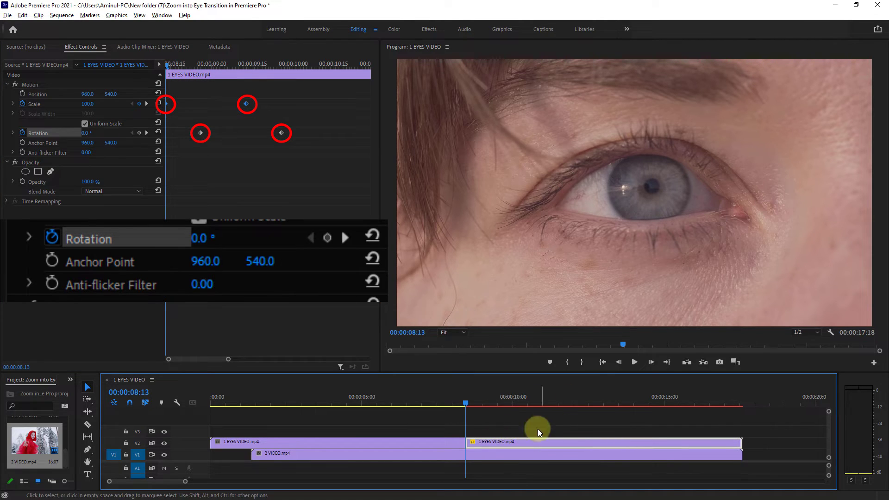
{"action": "left_click", "coordinate": [27, 163]}
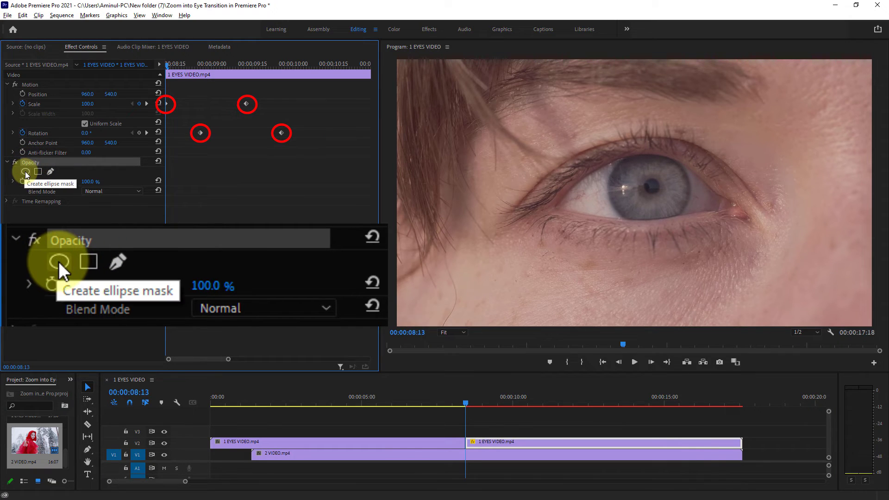
{"action": "left_click", "coordinate": [25, 172]}
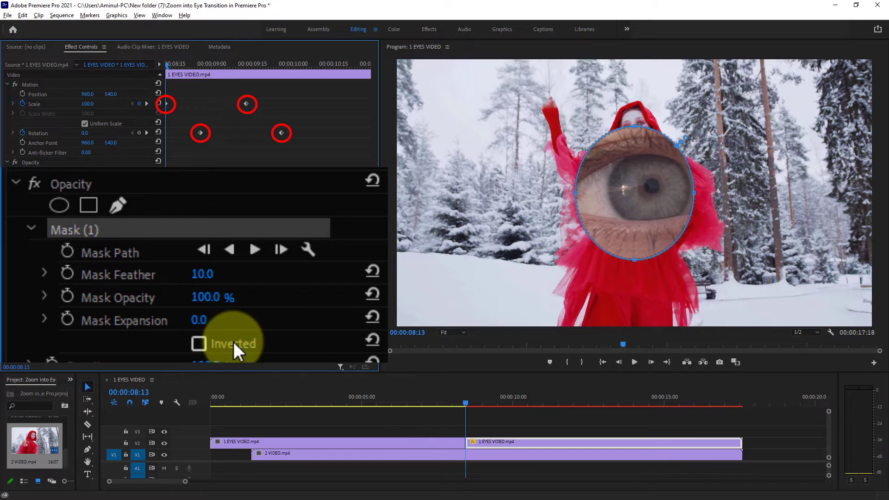
{"action": "left_click", "coordinate": [197, 342]}
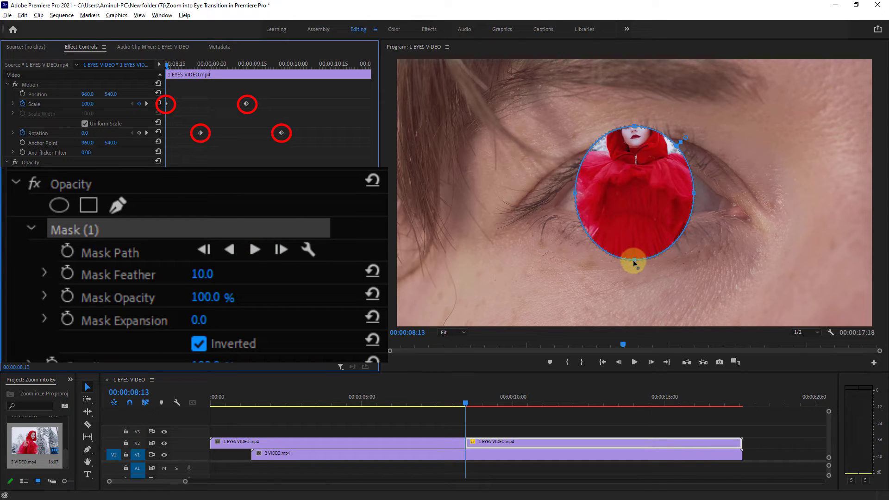
Reshape the ellipse mask to fit around the iris and set its Mask Feather to 70.
{"action": "left_click_drag", "start_coordinate": [635, 261], "coordinate": [638, 216]}
{"action": "left_click_drag", "start_coordinate": [635, 125], "coordinate": [636, 152]}
{"action": "left_click_drag", "start_coordinate": [576, 185], "coordinate": [605, 196]}
{"action": "left_click_drag", "start_coordinate": [651, 219], "coordinate": [651, 223]}
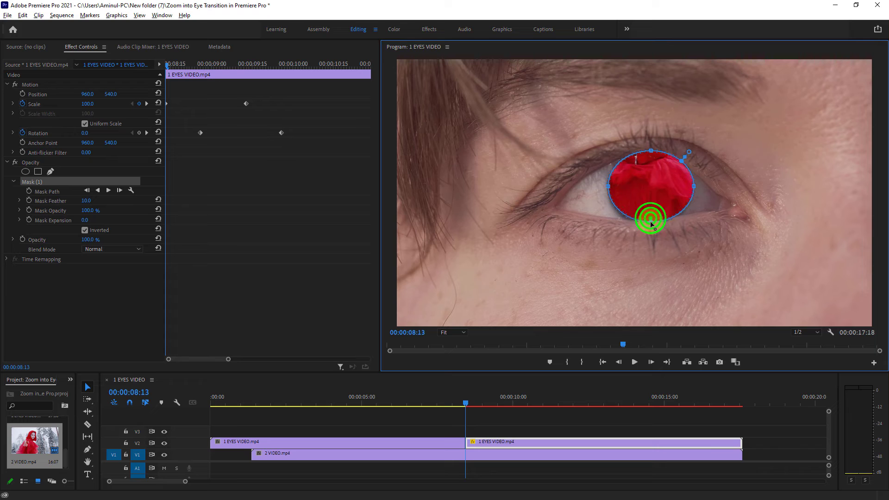
{"action": "left_click_drag", "start_coordinate": [694, 187], "coordinate": [691, 187]}
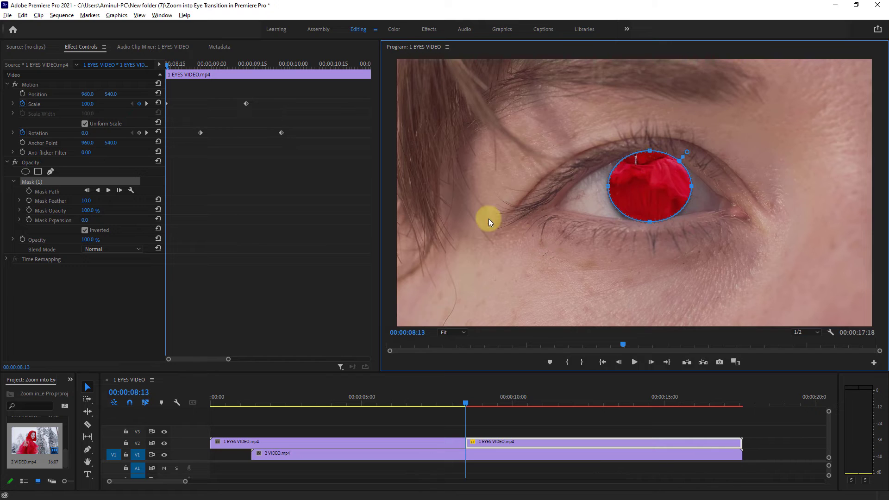
{"action": "left_click", "coordinate": [47, 203]}
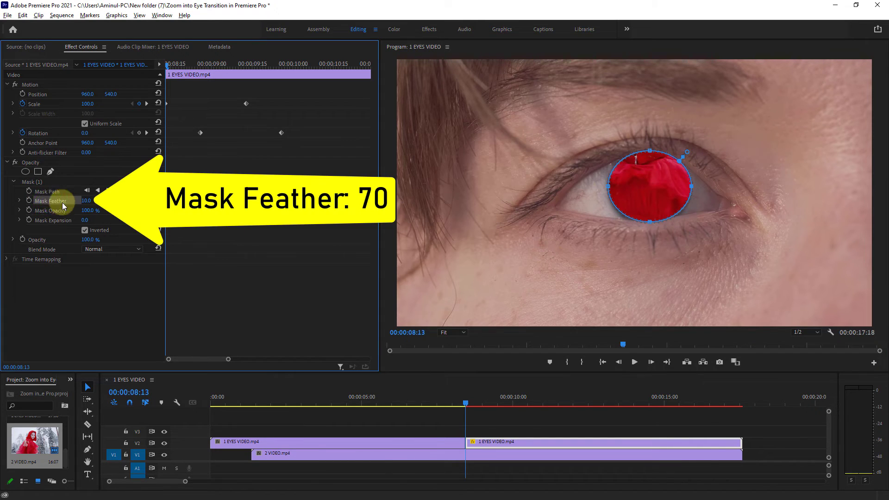
{"action": "left_click", "coordinate": [88, 199]}
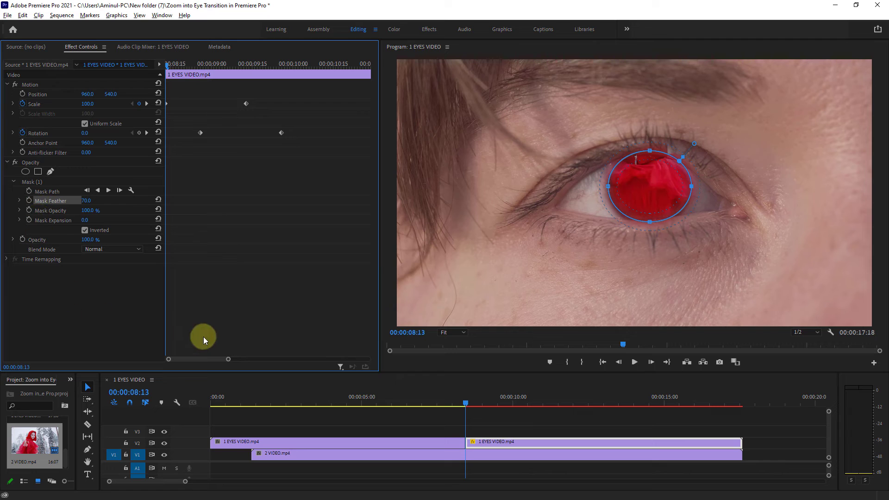
Apply the default Cross Dissolve transition to the end of the held eye segment.
{"action": "left_click", "coordinate": [532, 442]}
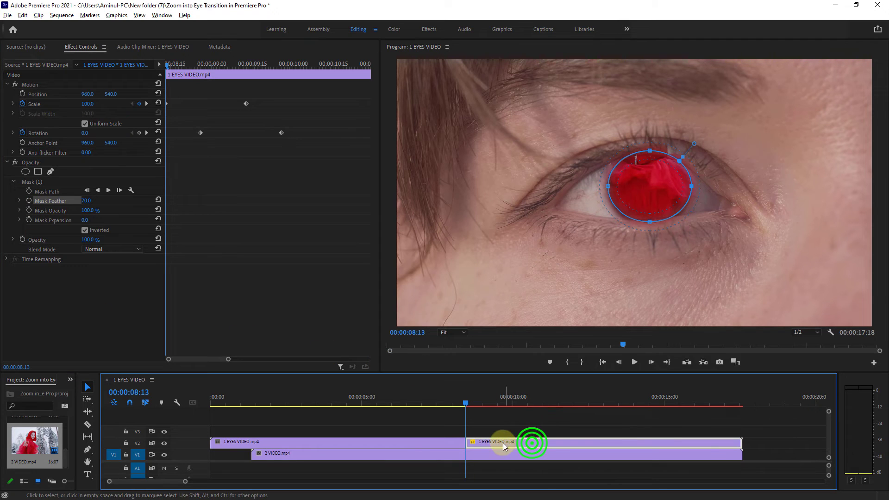
{"action": "right_click", "coordinate": [740, 443]}
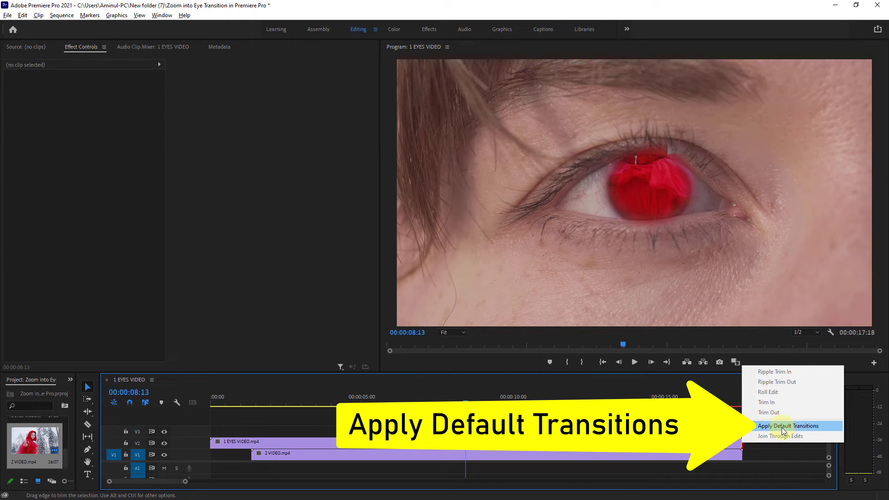
{"action": "left_click", "coordinate": [782, 426]}
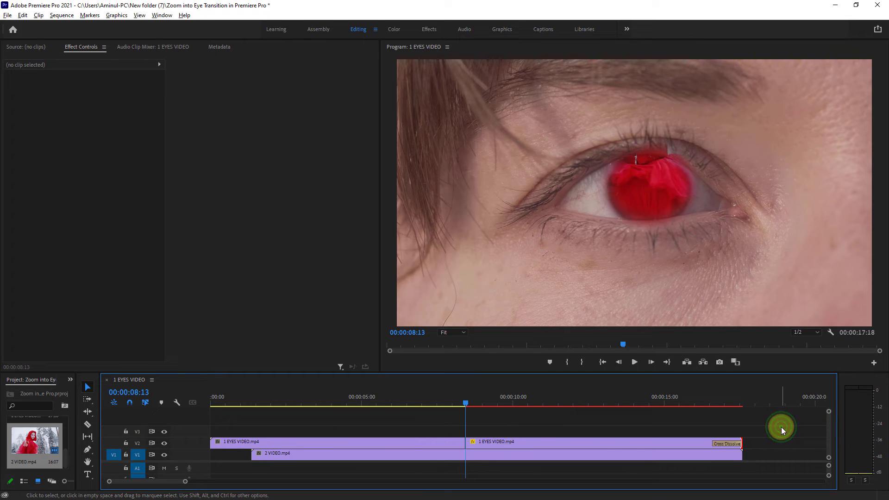
Trim the held eye segment's end back to about 00:00:10:19.
{"action": "left_click", "coordinate": [622, 445]}
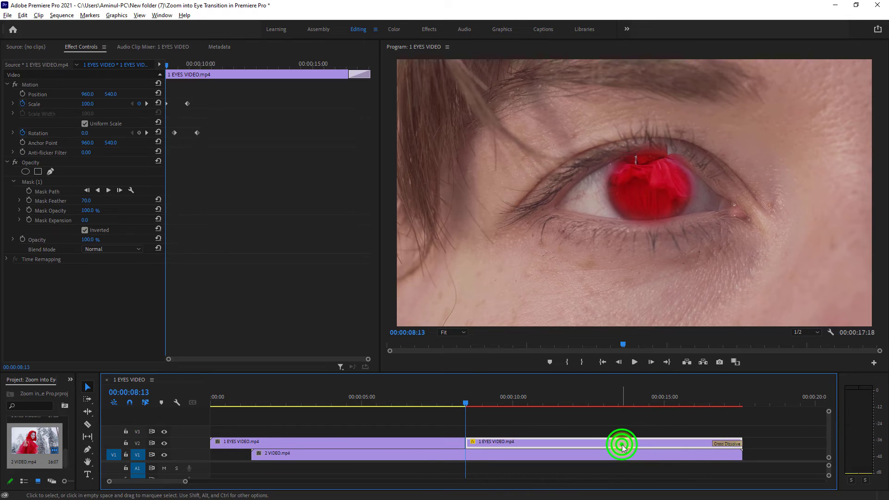
{"action": "left_click_drag", "start_coordinate": [465, 404], "coordinate": [502, 404]}
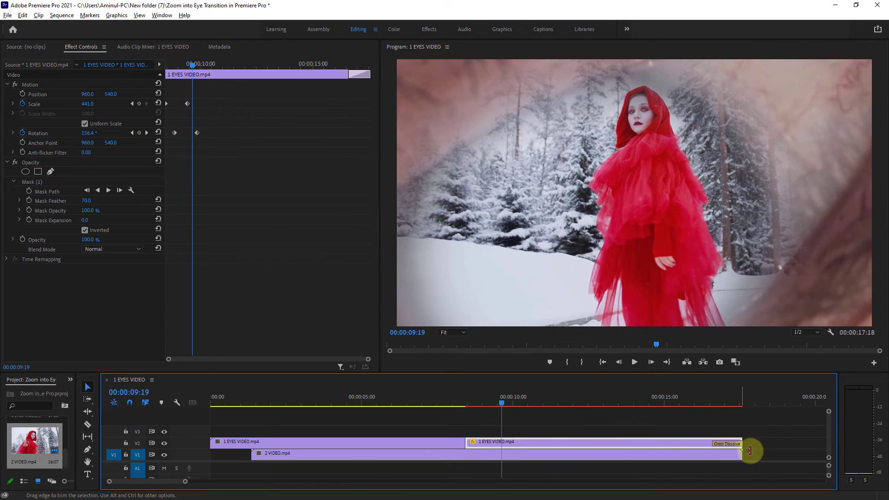
{"action": "left_click_drag", "start_coordinate": [742, 444], "coordinate": [530, 444]}
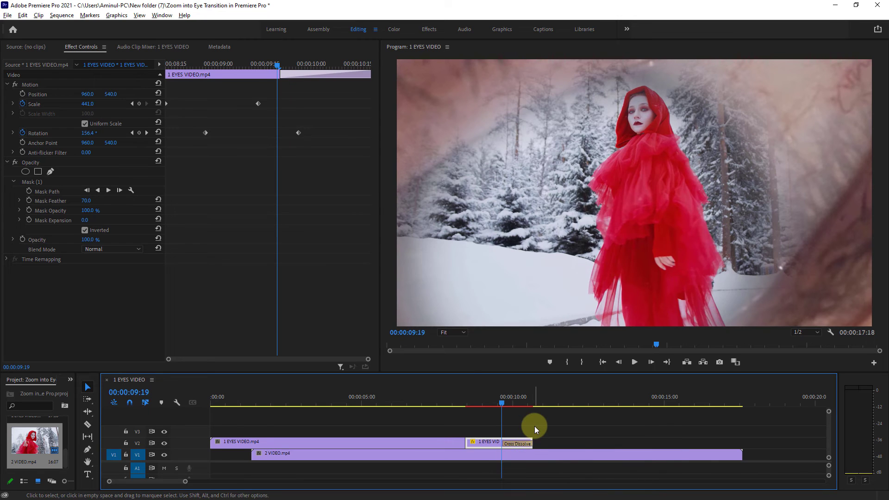
Move the 2 VIDEO clip to start where the held eye segment begins and apply the default transition to its start.
{"action": "left_click", "coordinate": [392, 455]}
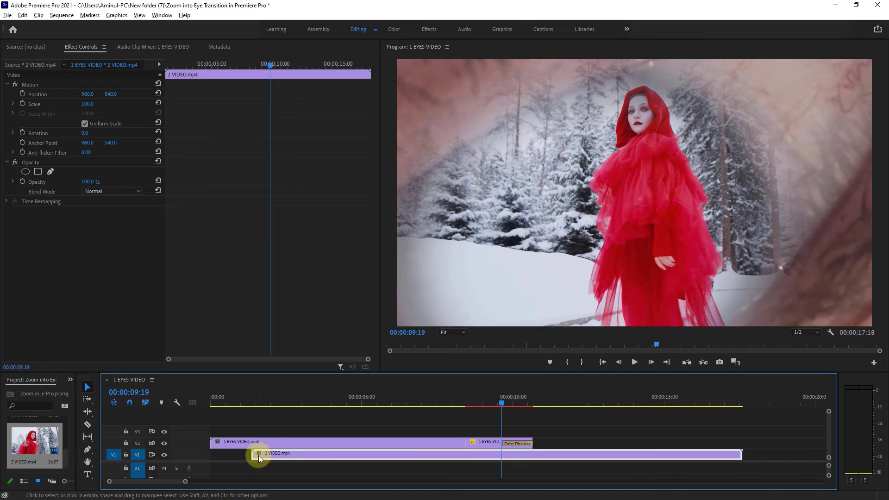
{"action": "left_click_drag", "start_coordinate": [258, 454], "coordinate": [466, 458]}
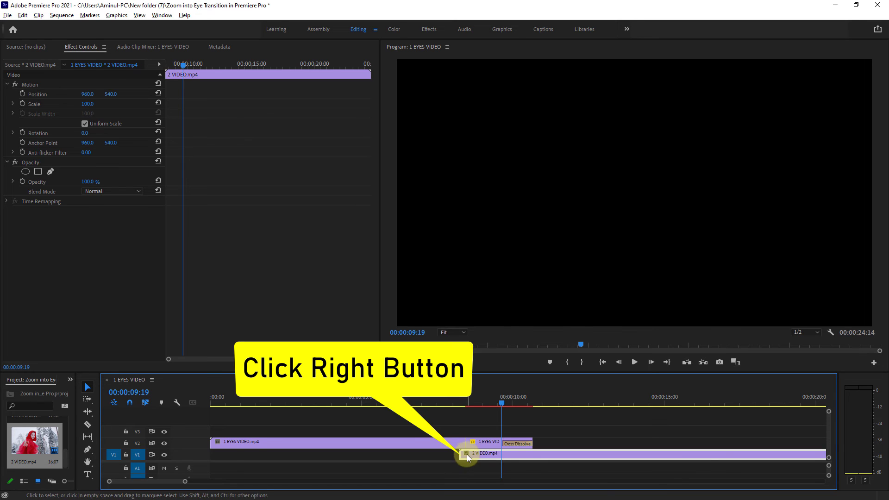
{"action": "right_click", "coordinate": [459, 453]}
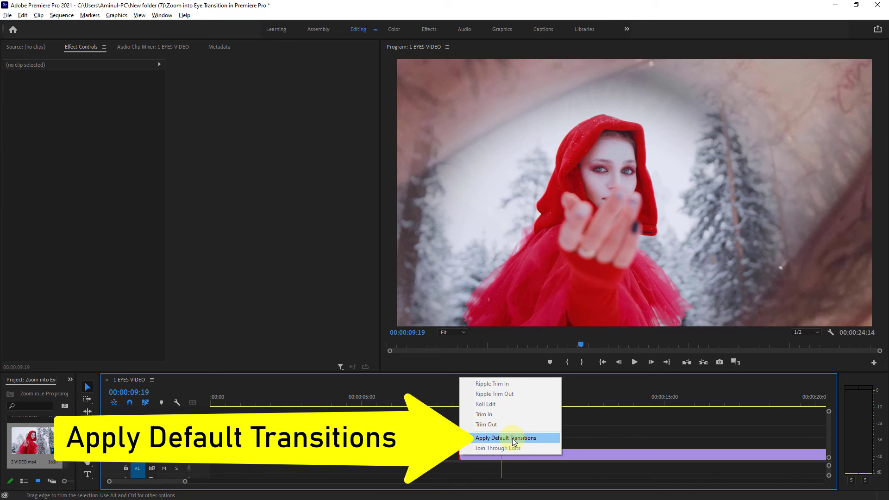
{"action": "left_click", "coordinate": [507, 438]}
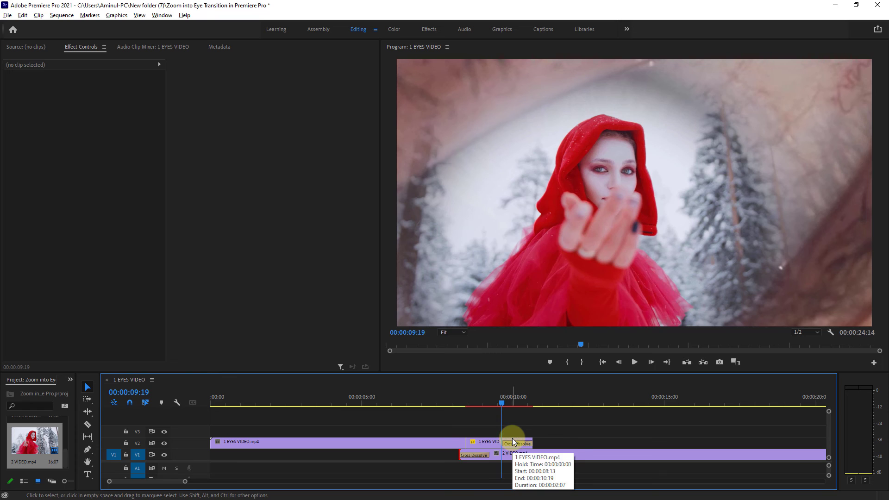
Move the playhead before the transition and play it back to preview the result.
{"action": "left_click", "coordinate": [547, 402]}
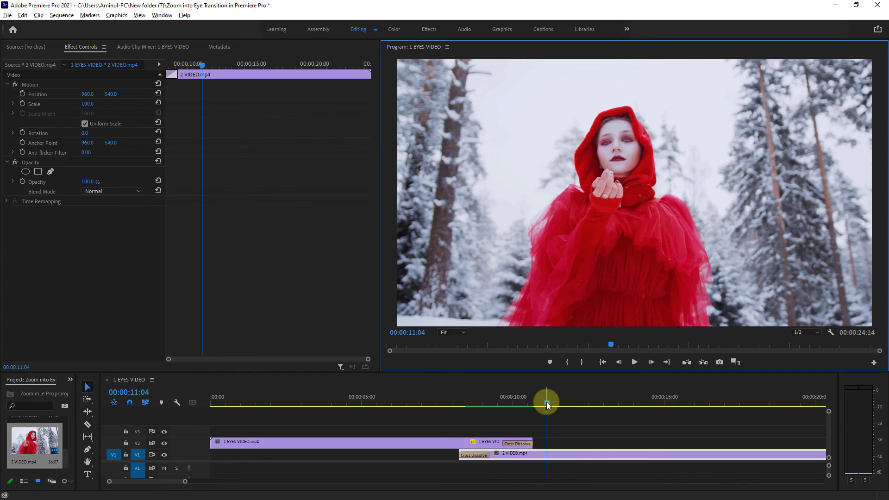
{"action": "left_click", "coordinate": [397, 404]}
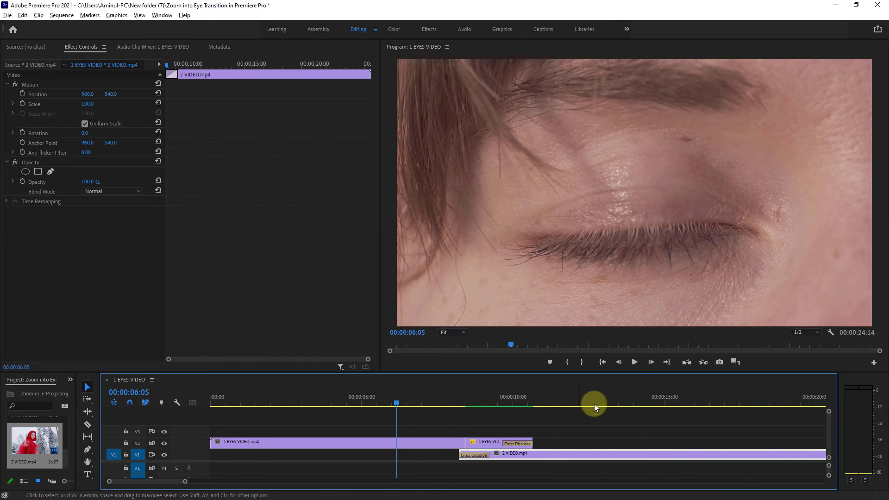
{"action": "left_click", "coordinate": [635, 362]}
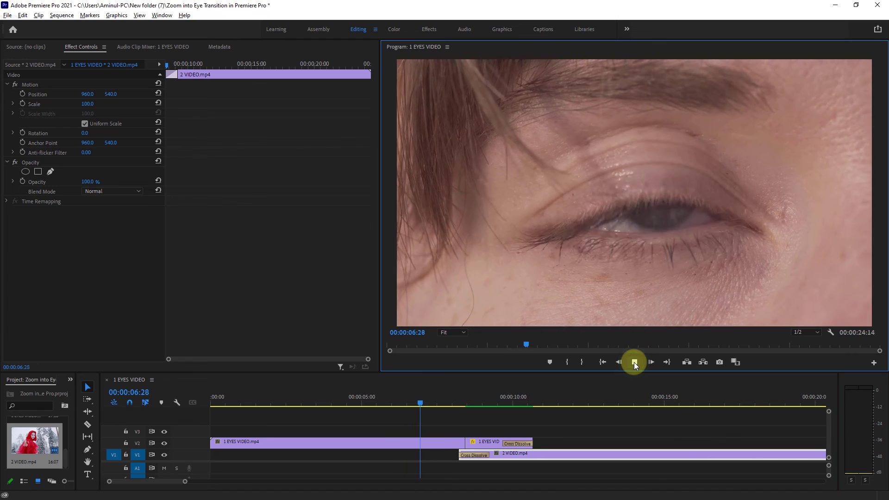